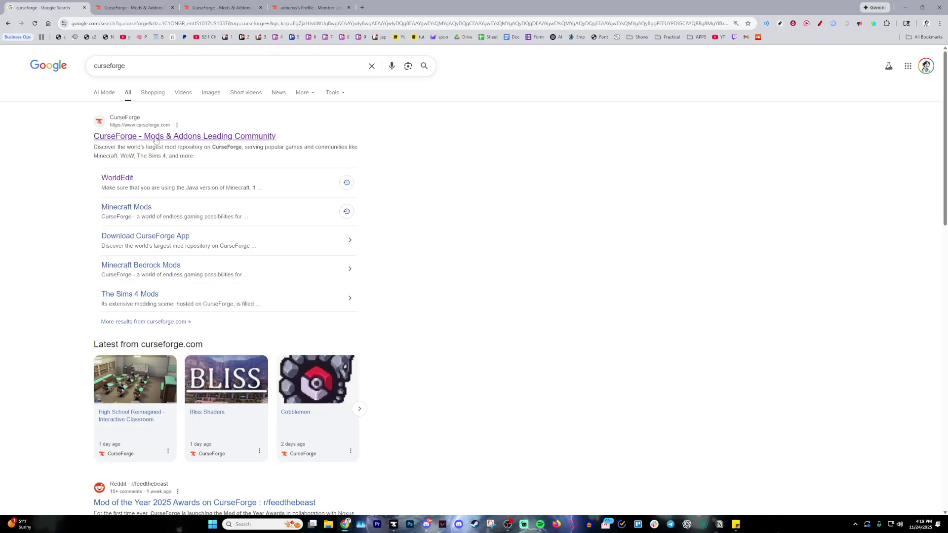
Look over the CurseForge website and the Minecraft modpacks in the CurseForge desktop app, leaving the website in view
click(131, 8)
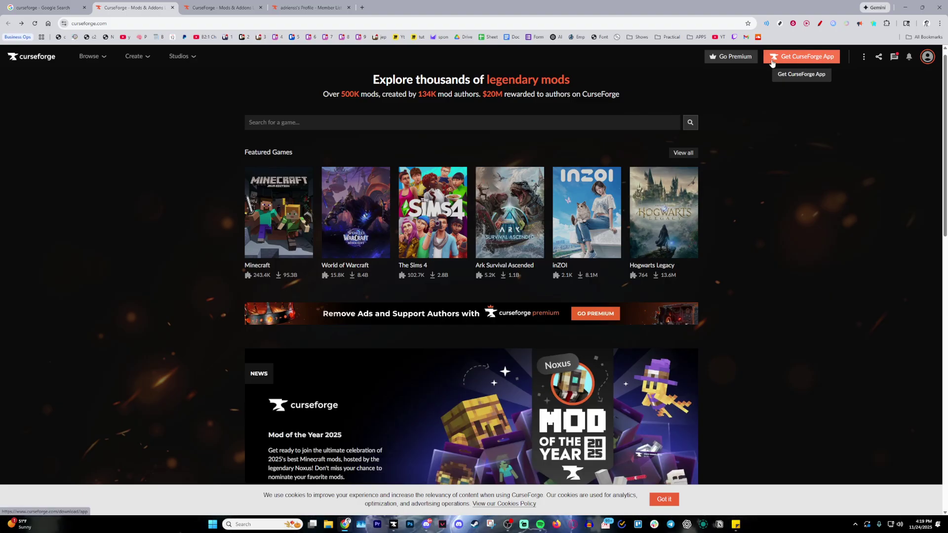
click(395, 526)
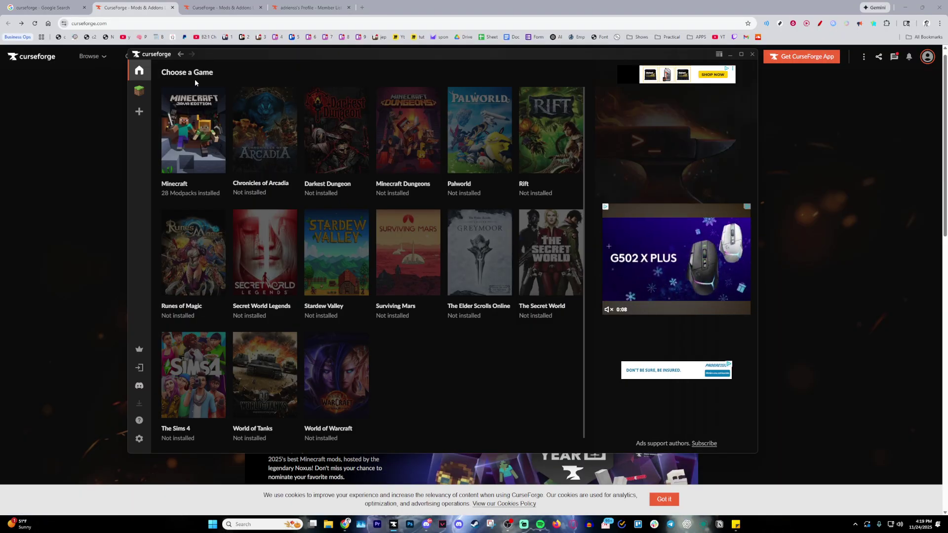
click(194, 113)
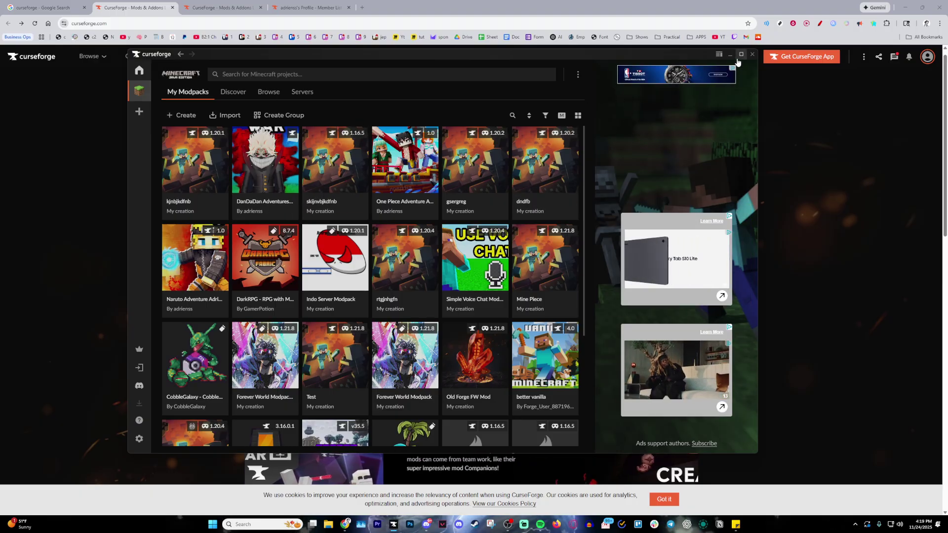
click(731, 56)
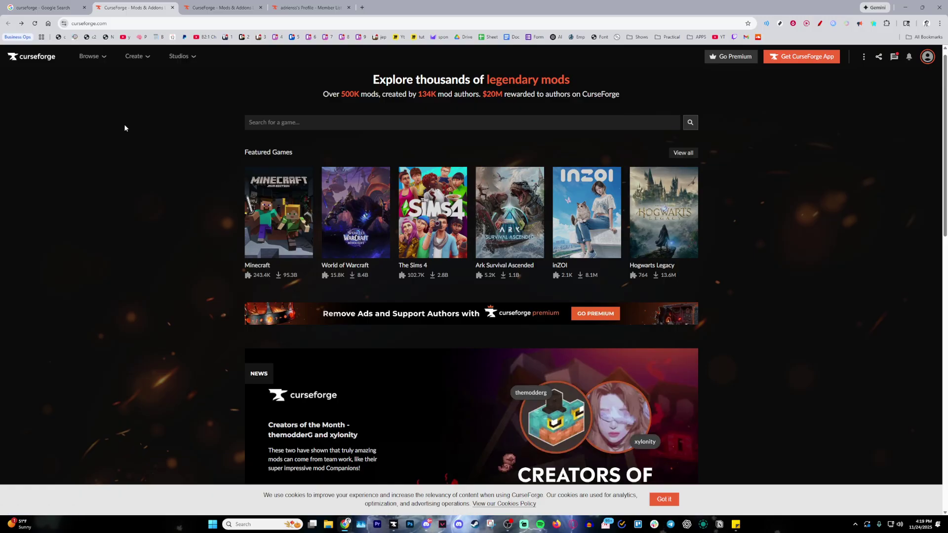
Open the Minecraft section of the CurseForge website and enter "jujutsu kaisen" as the mod search term
click(289, 200)
click(418, 137)
text(jujut)
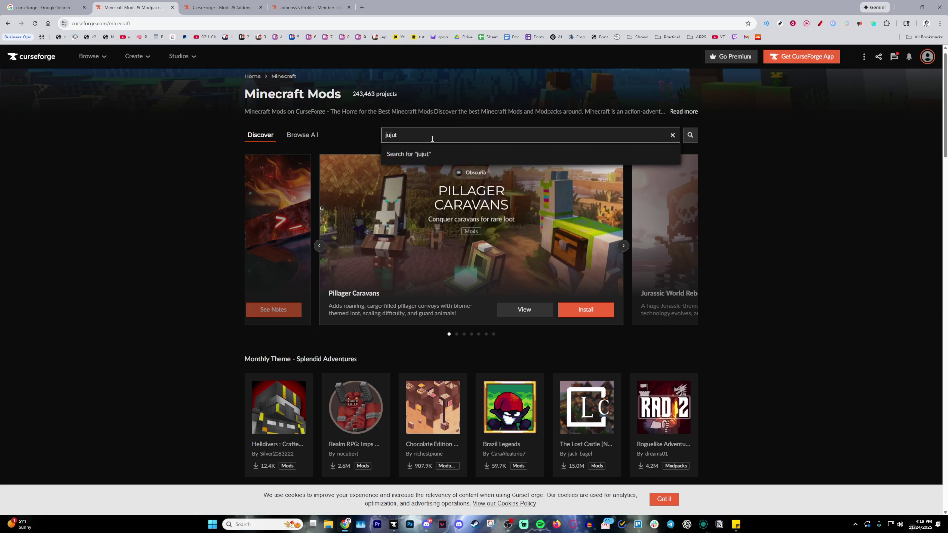
text(su kaisen)
click(473, 82)
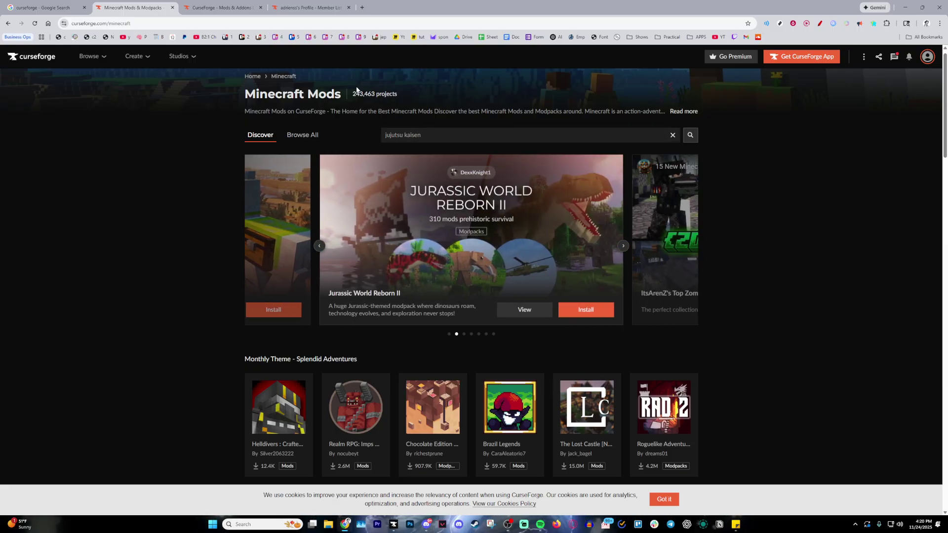
Open the Jujutsu Kaisen Adventure Adriens modpack from its creator's profile and install it via the CurseForge app, returning to the website
click(296, 9)
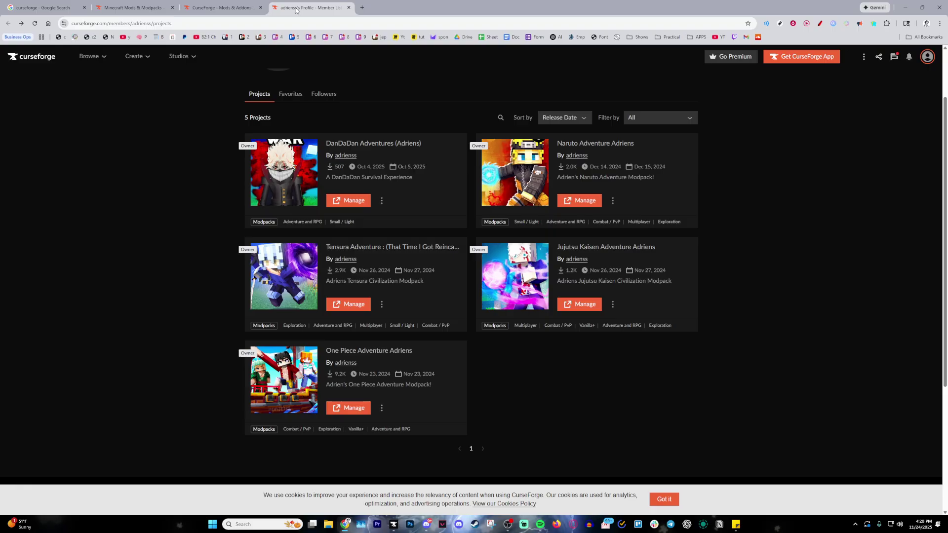
click(611, 248)
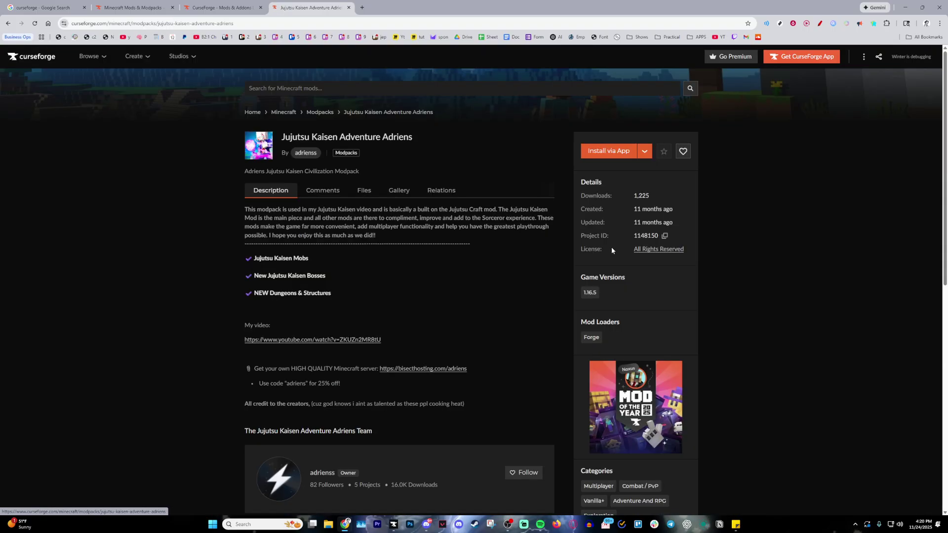
click(617, 155)
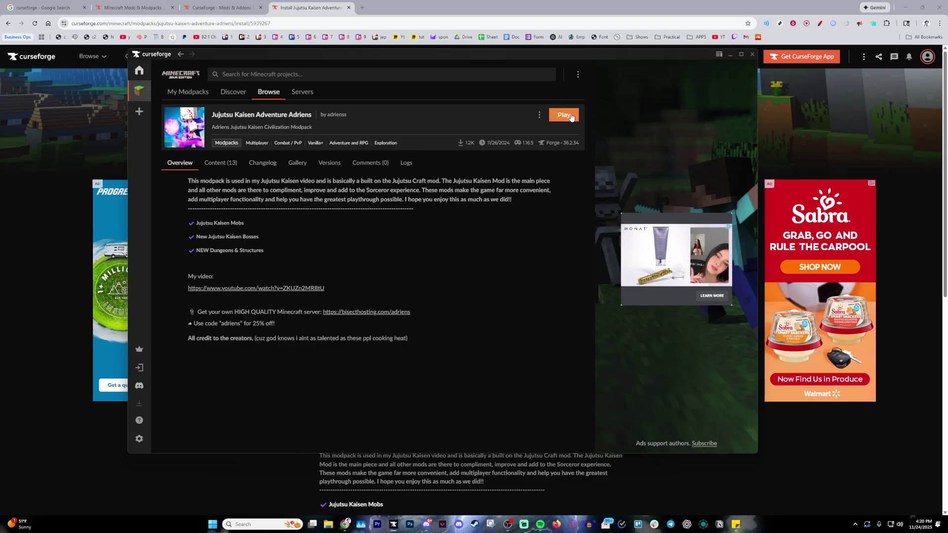
click(730, 55)
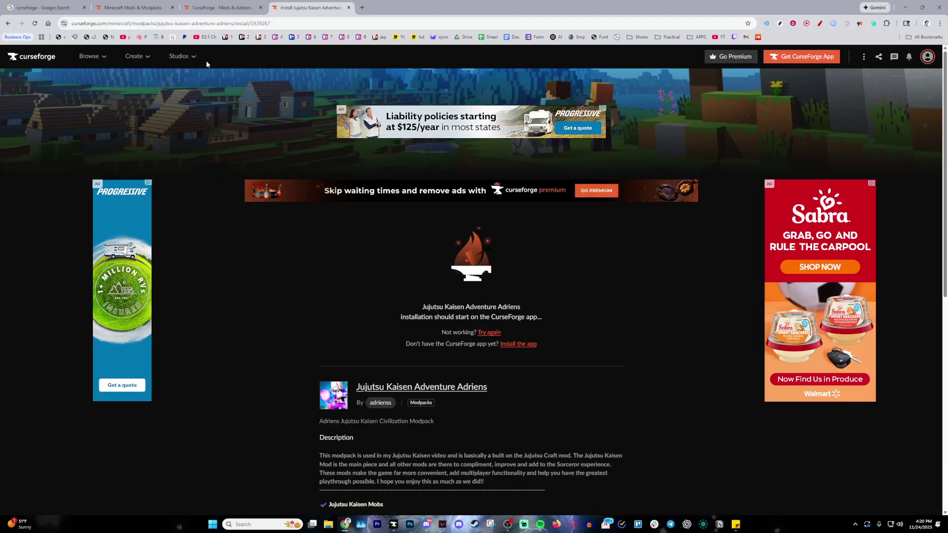
Run the "jujutsu kaisen" search on the Minecraft mods page and keep only the results page in view
click(135, 8)
click(491, 138)
key(Return)
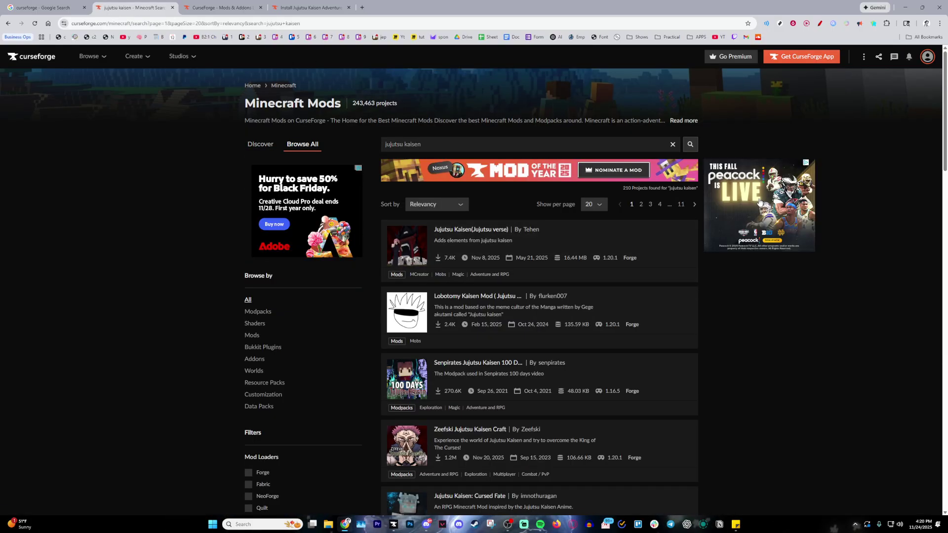
middle_click(761, 205)
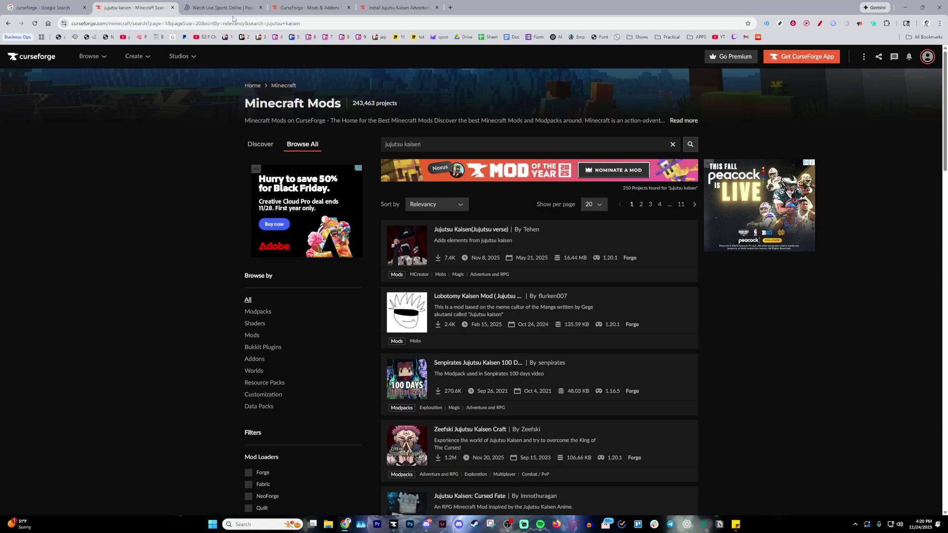
click(261, 8)
Limit the search results to Mods and sort them by Popularity
middle_click(858, 150)
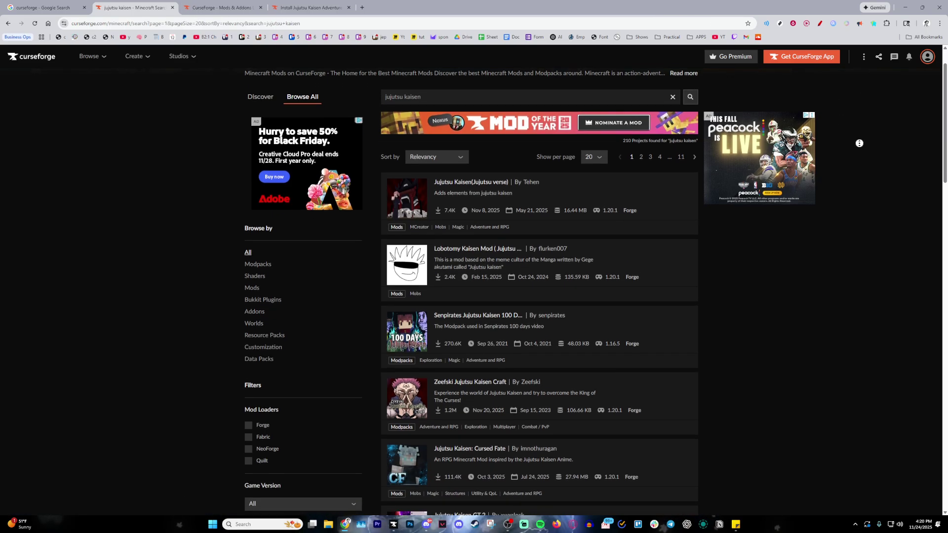
middle_click(858, 157)
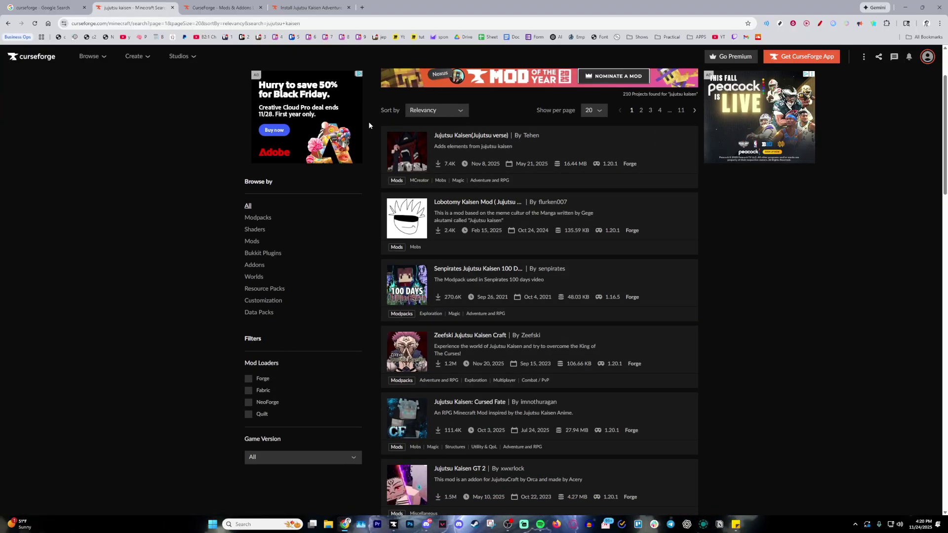
click(252, 245)
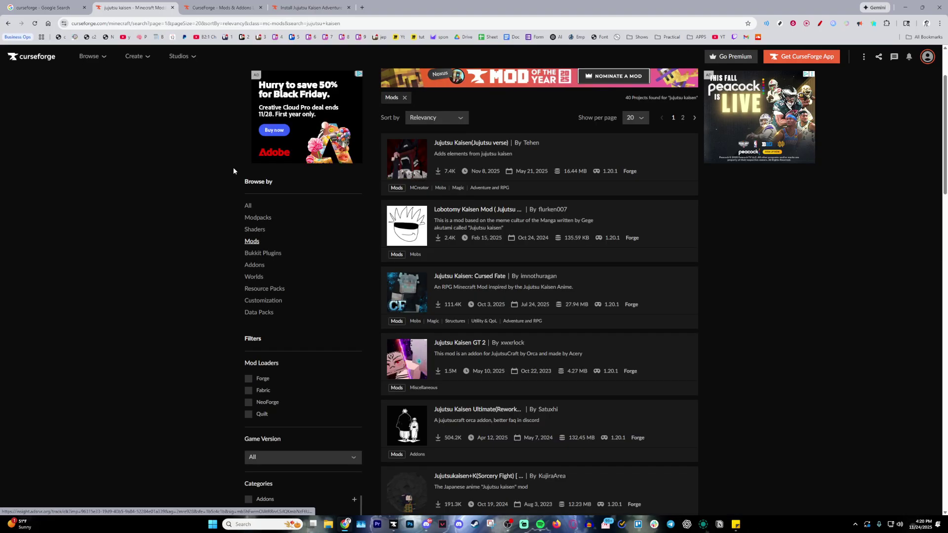
scroll(531, 114, down, 2)
scroll(537, 128, down, 2)
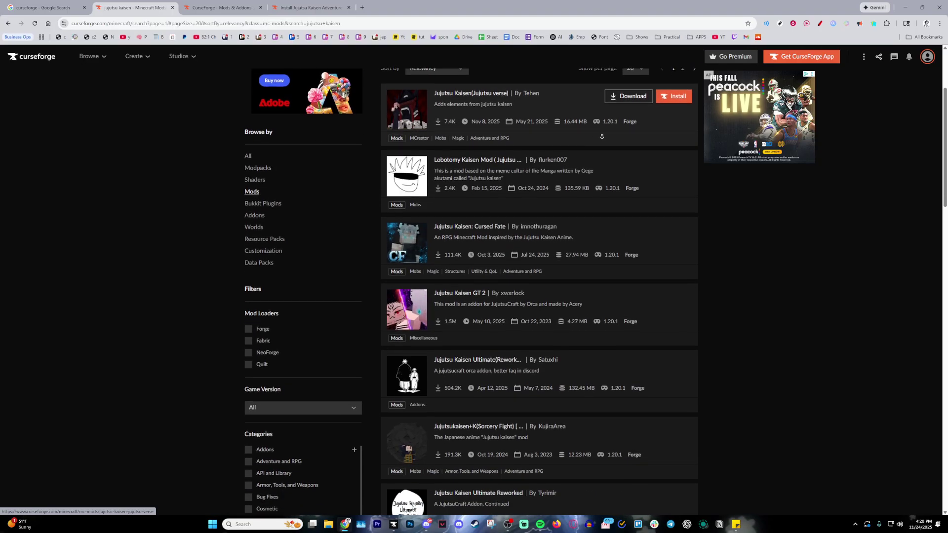
scroll(702, 198, up, 3)
scroll(702, 201, up, 1)
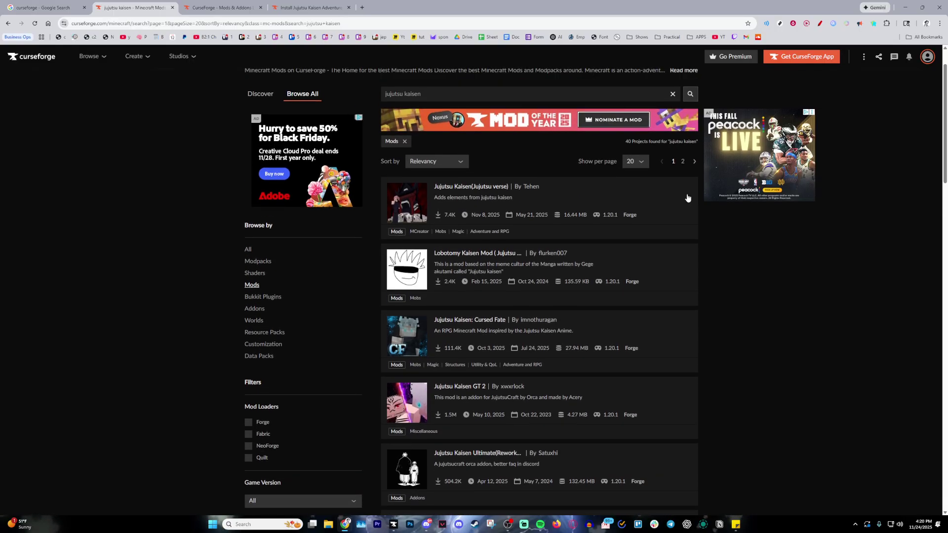
click(447, 161)
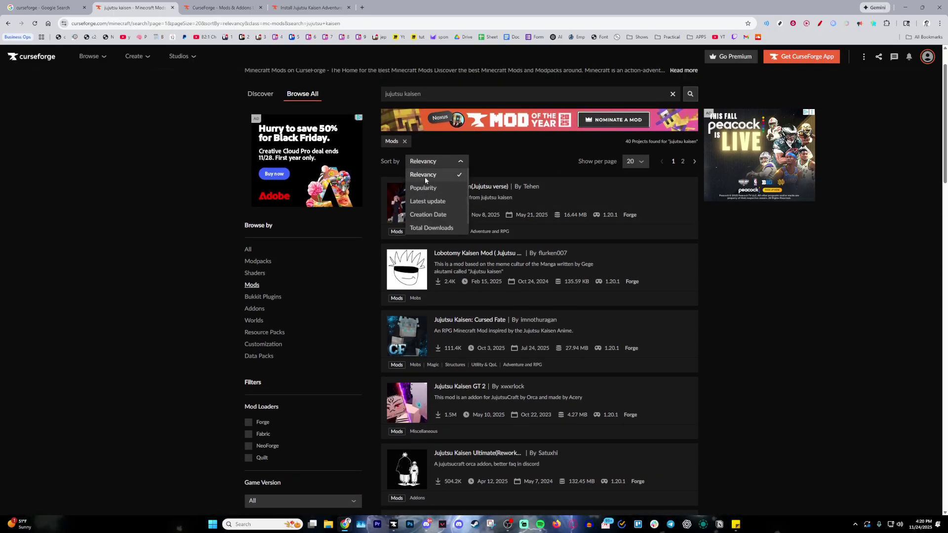
click(435, 189)
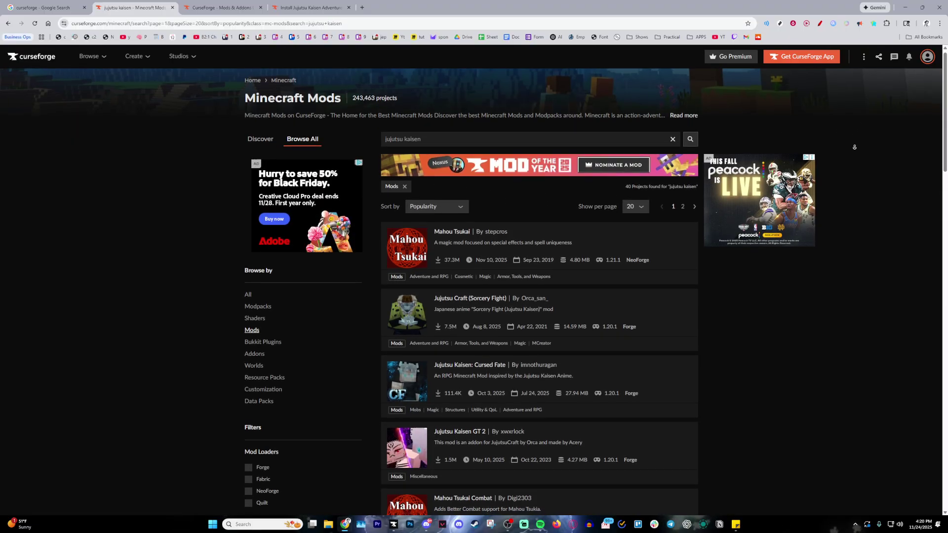
Browse the popular results and open the Jujutsu Craft (Sorcery Fight) mod's page
scroll(854, 138, down, 1)
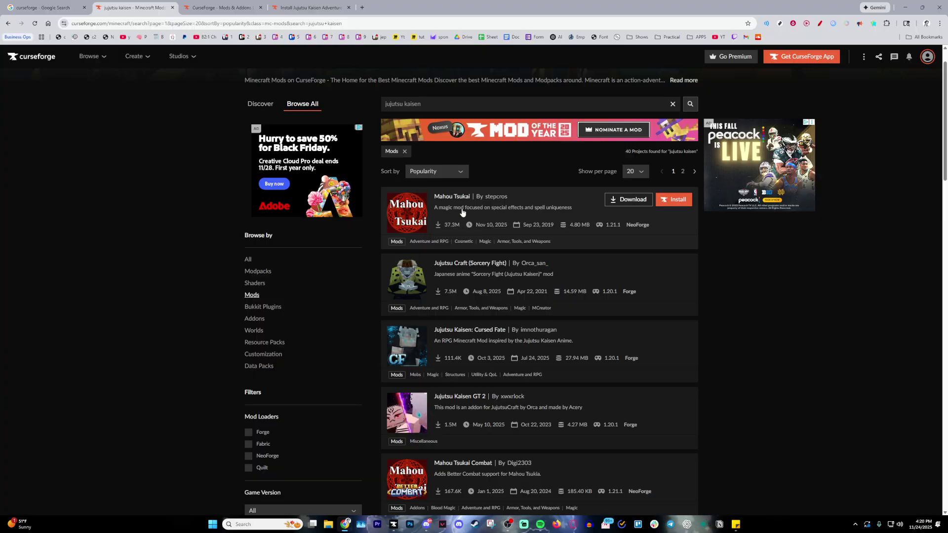
scroll(474, 222, down, 1)
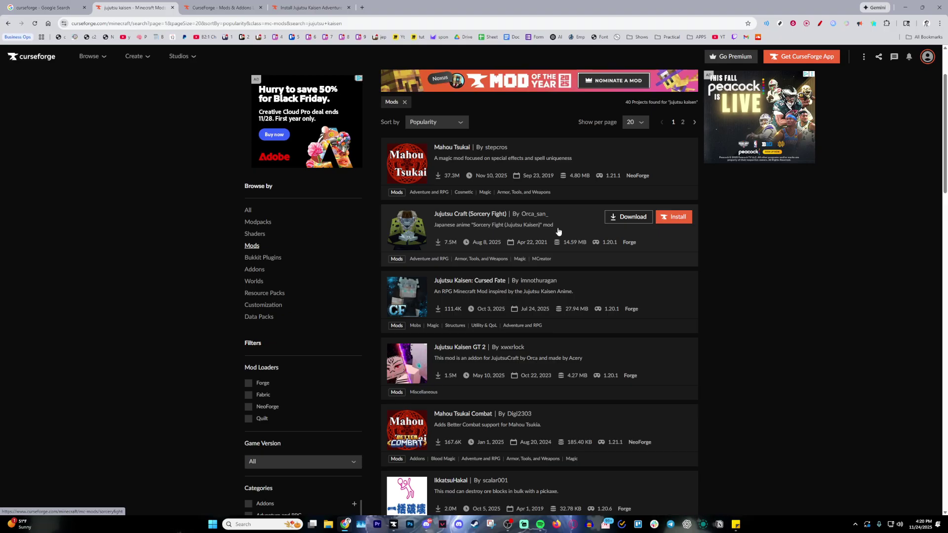
scroll(559, 232, down, 1)
scroll(457, 235, down, 1)
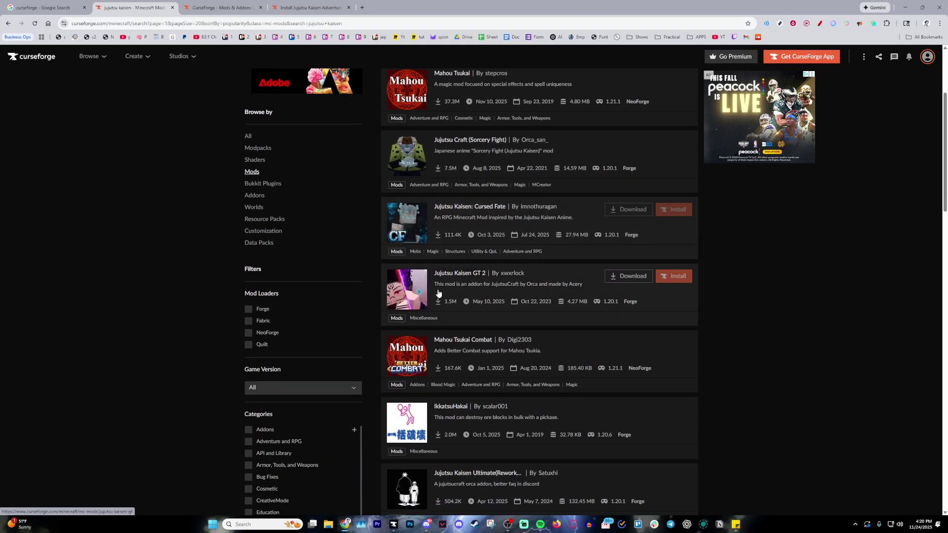
scroll(495, 274, down, 2)
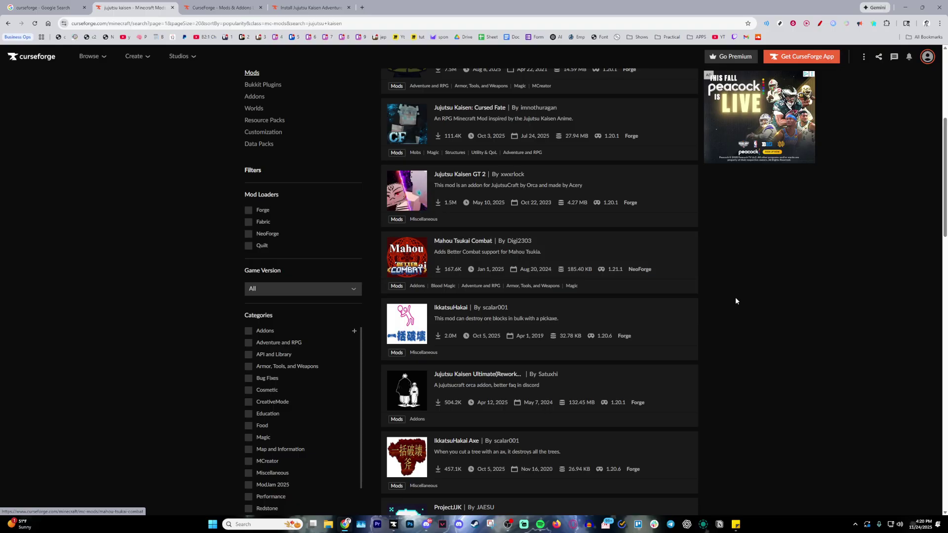
scroll(721, 257, up, 4)
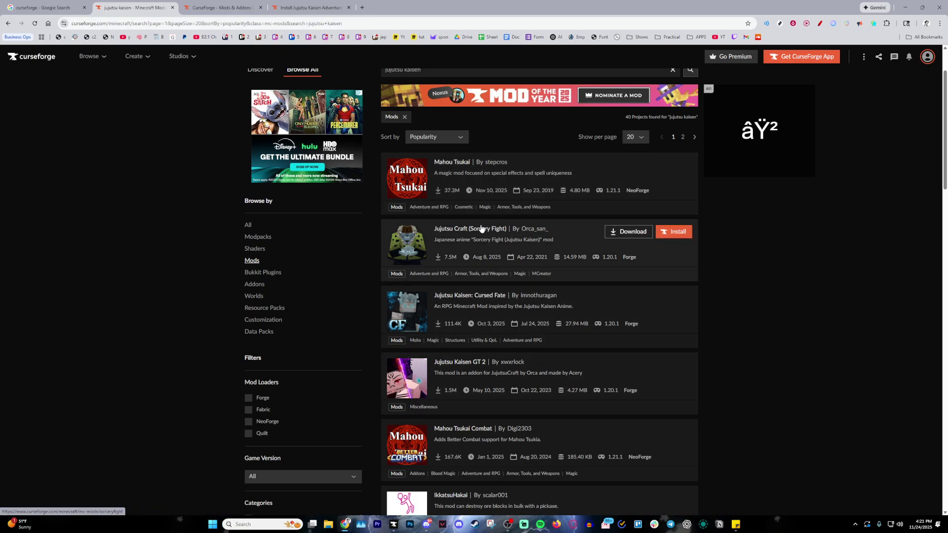
click(477, 231)
Check which game versions the Jujutsu Craft (Sorcery Fight) mod's files are available for
click(387, 116)
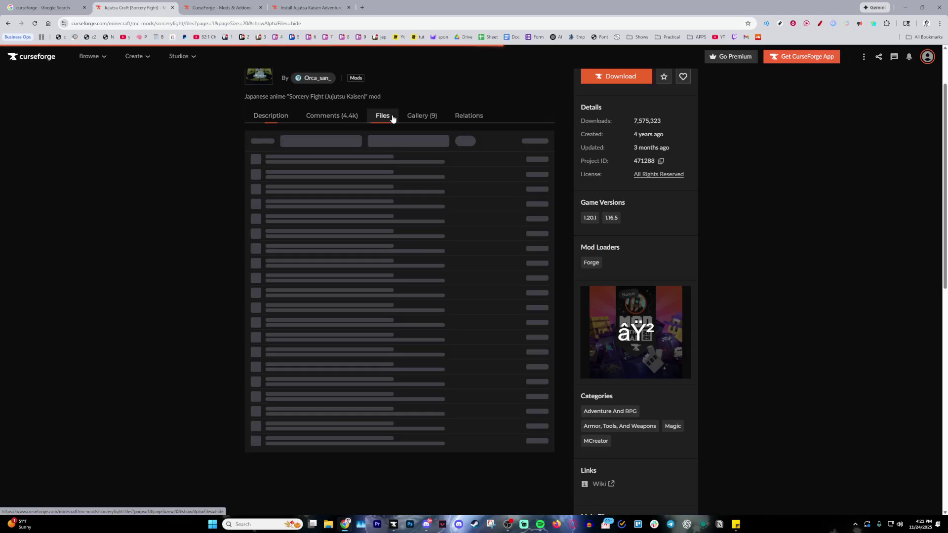
click(330, 136)
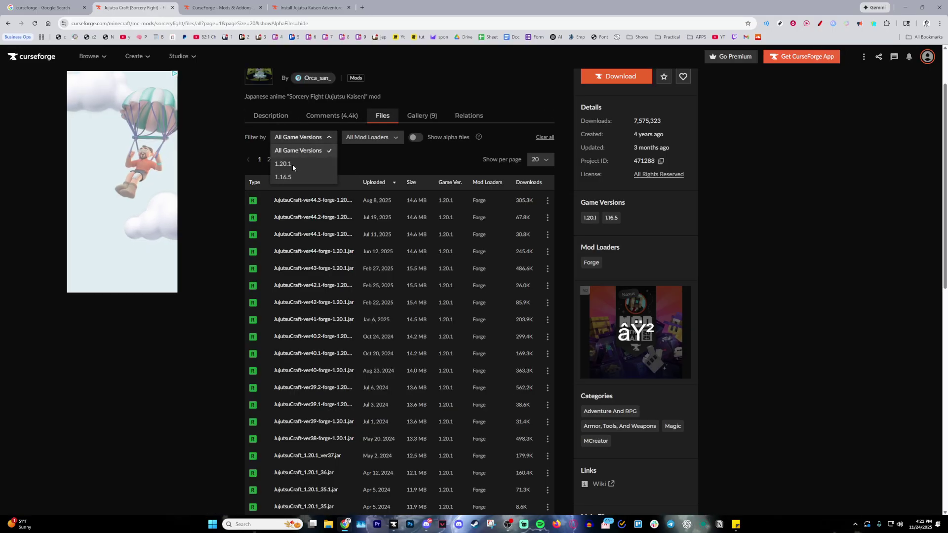
click(450, 82)
scroll(539, 165, up, 2)
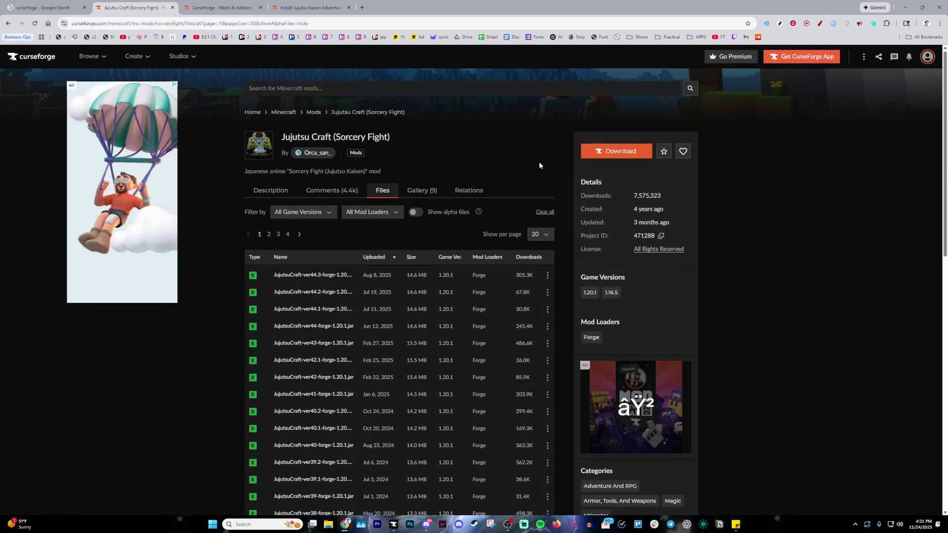
Install Jujutsu Craft (Sorcery Fight) with the CurseForge app into a new profile named gnmnfghmfgm
click(626, 153)
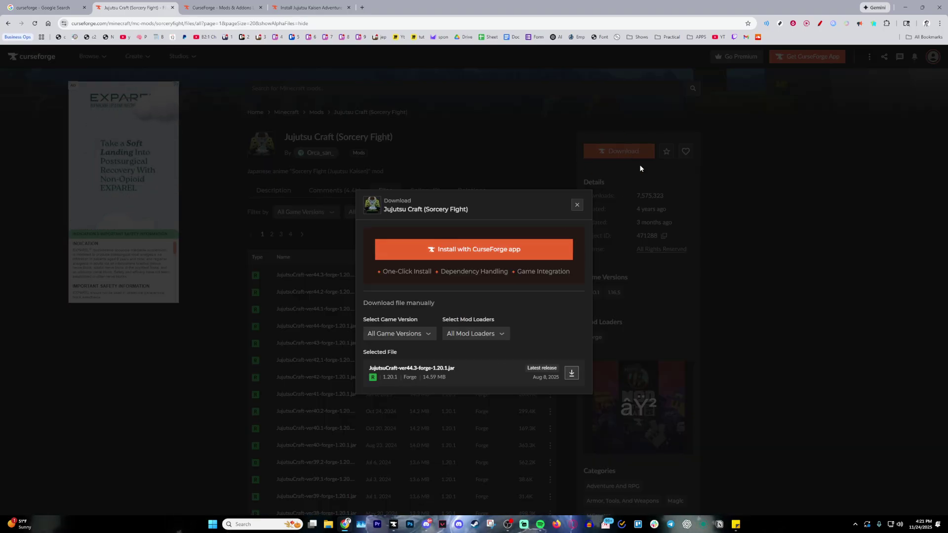
click(451, 252)
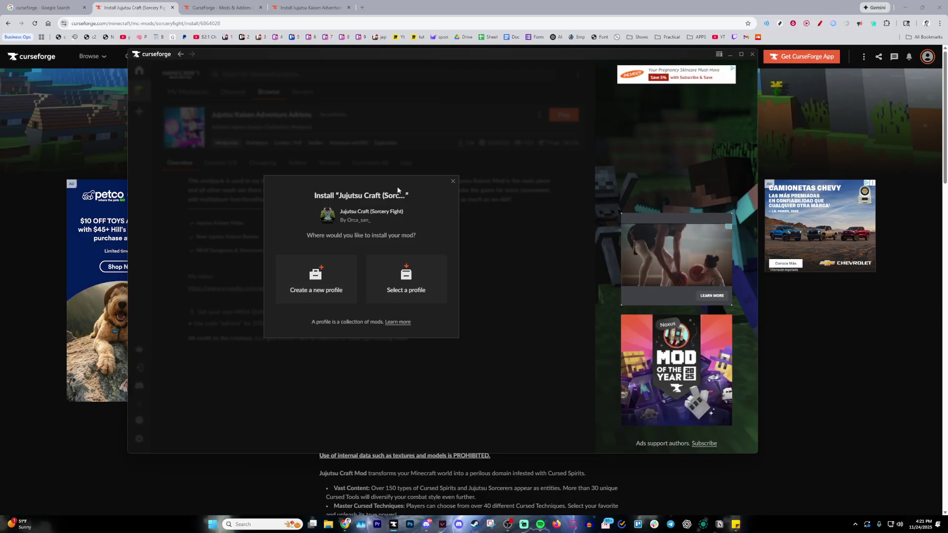
click(321, 290)
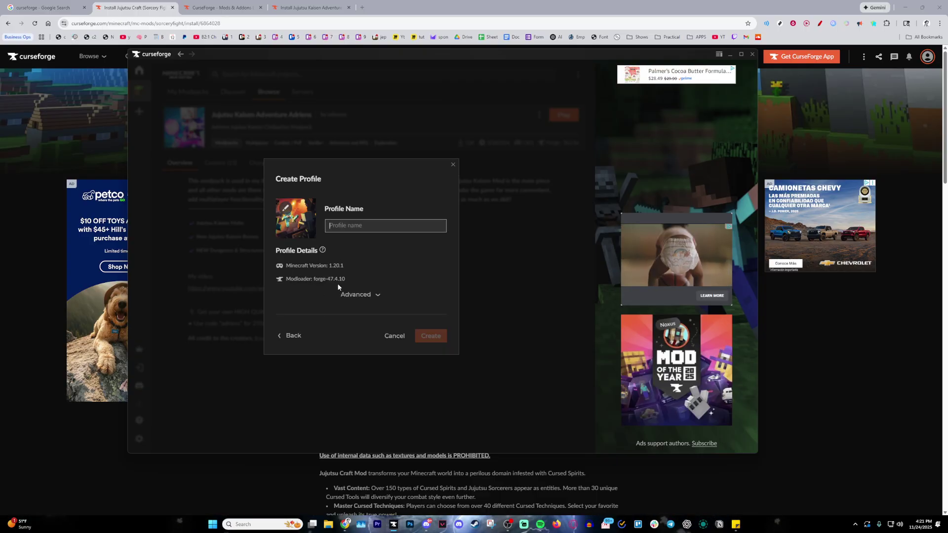
text(gnmnfghmfgm)
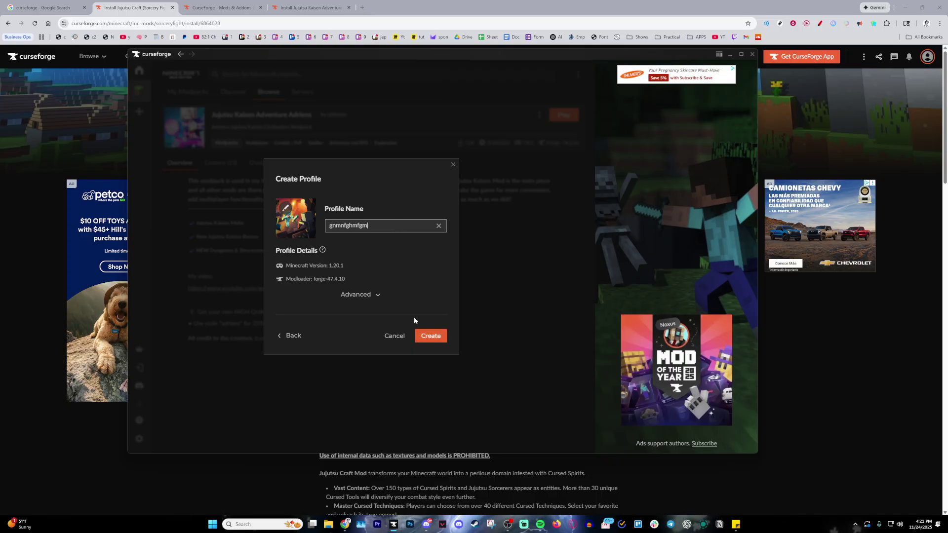
click(423, 337)
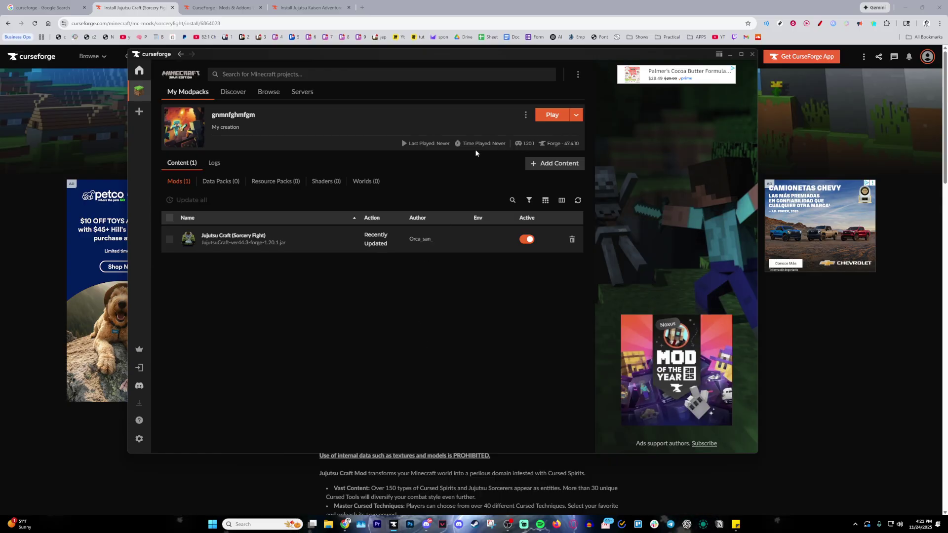
Launch the gnmnfghmfgm profile and read which required mods the game reports, returning to CurseForge
click(550, 117)
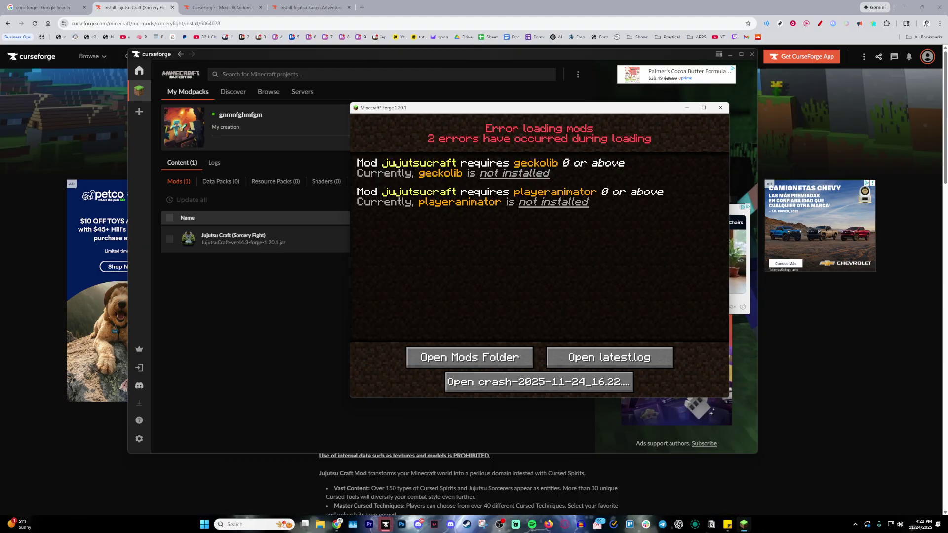
click(270, 257)
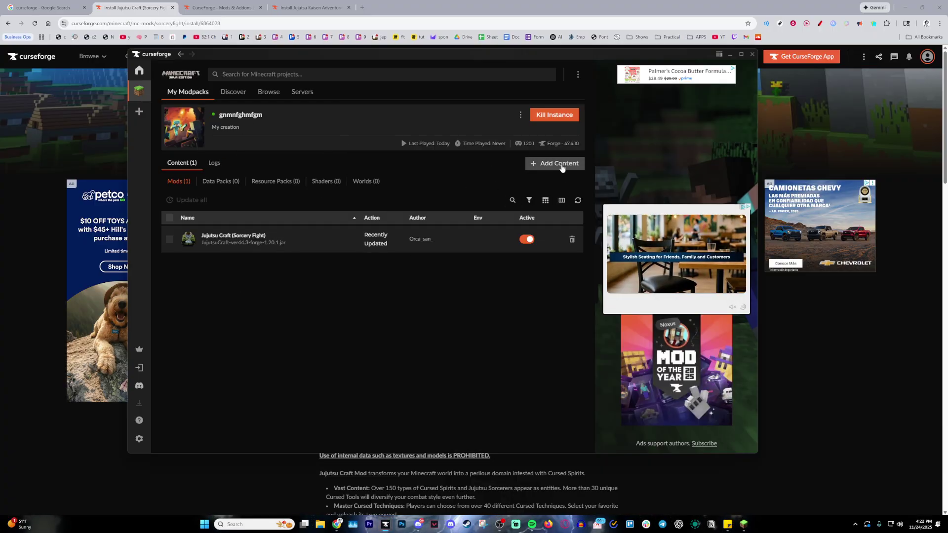
Check the load error for the required mods, search the profile's content for gecko and install GeckoLib
click(555, 164)
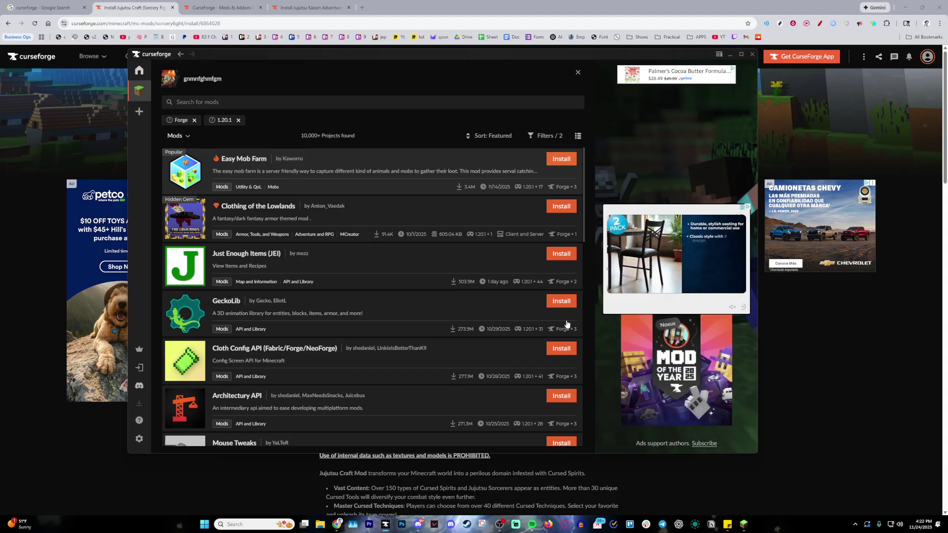
click(743, 525)
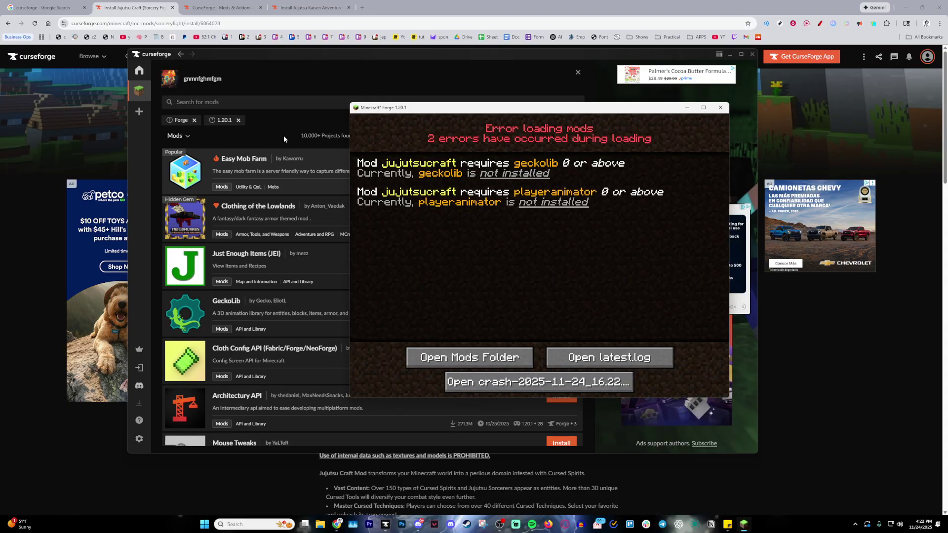
click(264, 102)
text(gecko)
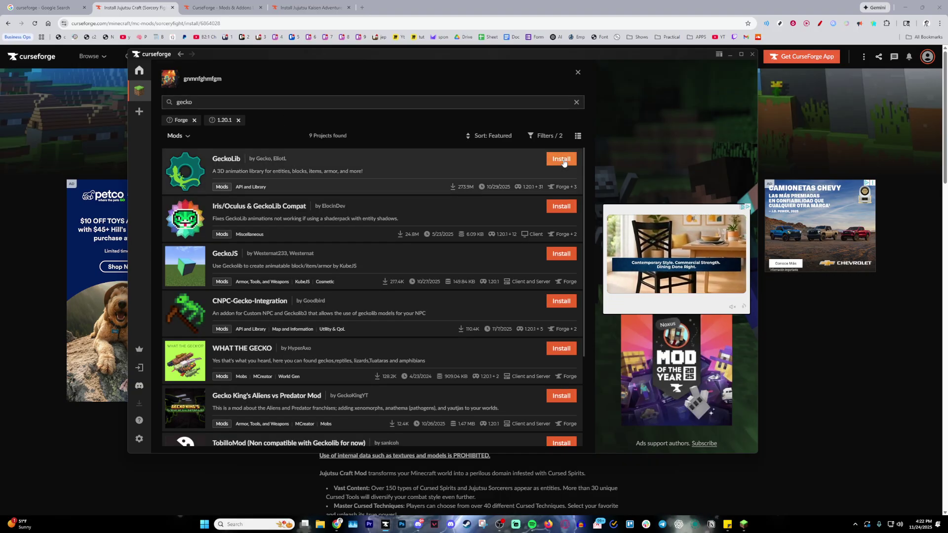
click(563, 163)
Check the load error again, search for player, add playerAnimator to the profile and close the content browser
key(alt+Tab)
key(alt+Tab)
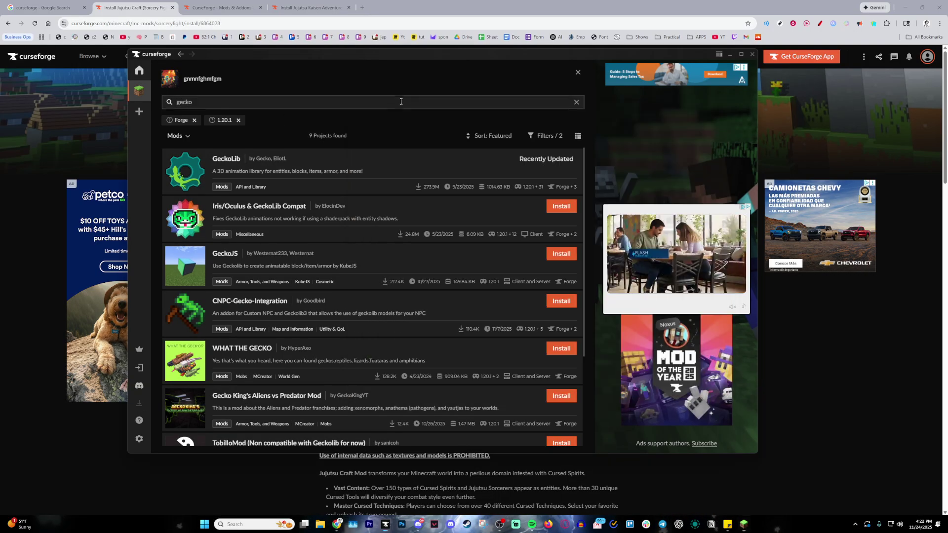
click(398, 101)
key(ctrl+a)
text(player)
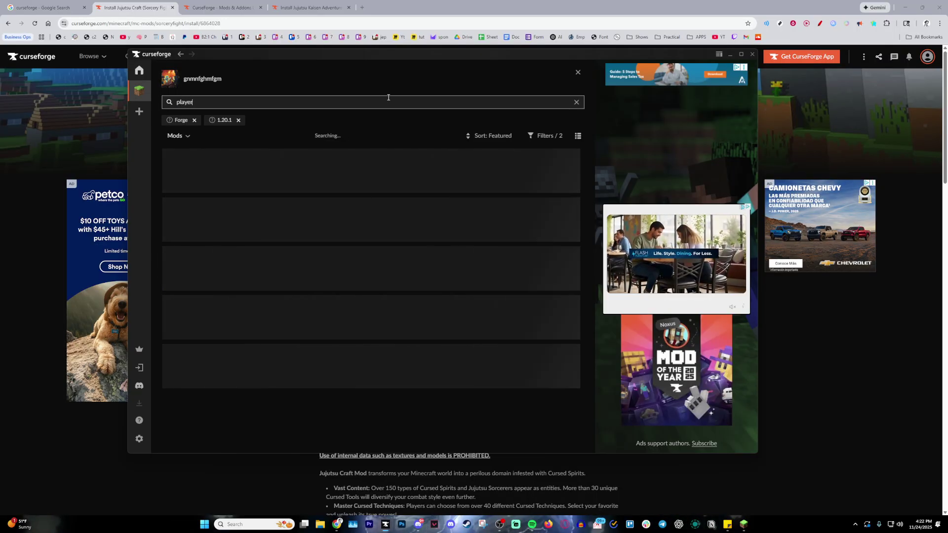
click(562, 159)
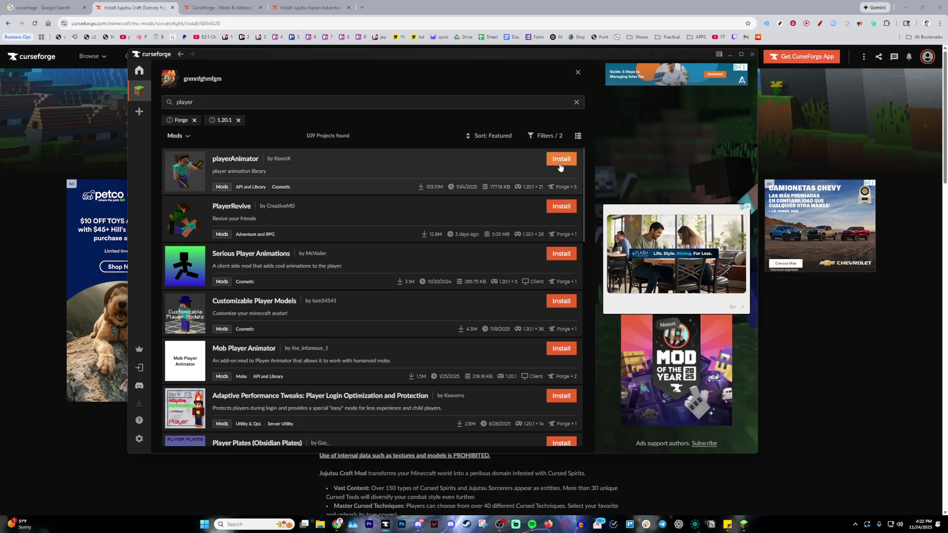
click(579, 73)
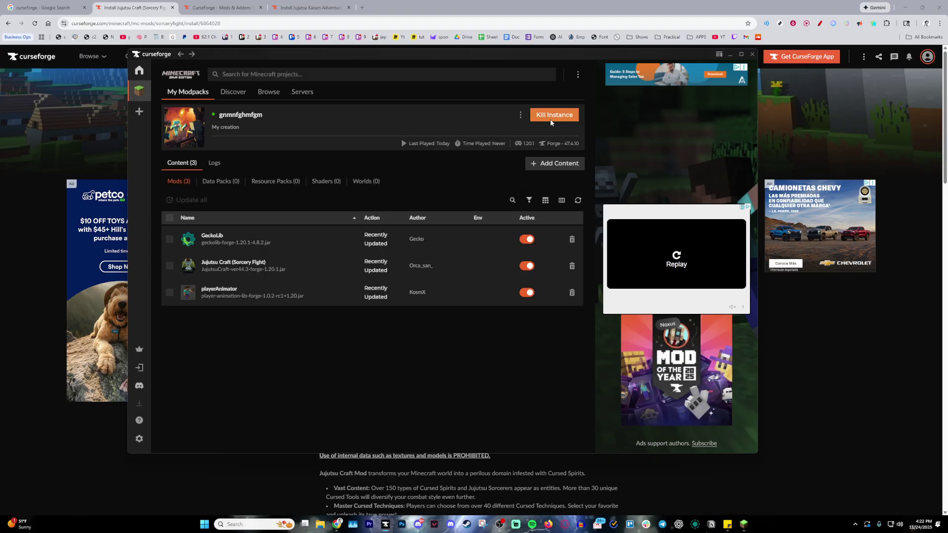
Restart the gnmnfghmfgm profile and create a Creative singleplayer world with sfbdfb added to its name, accepting the experimental settings
click(551, 116)
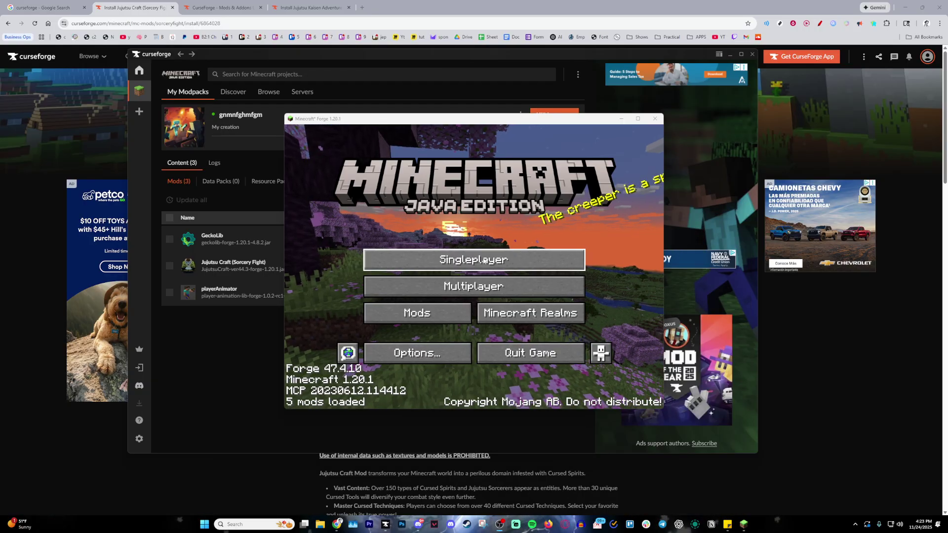
click(467, 256)
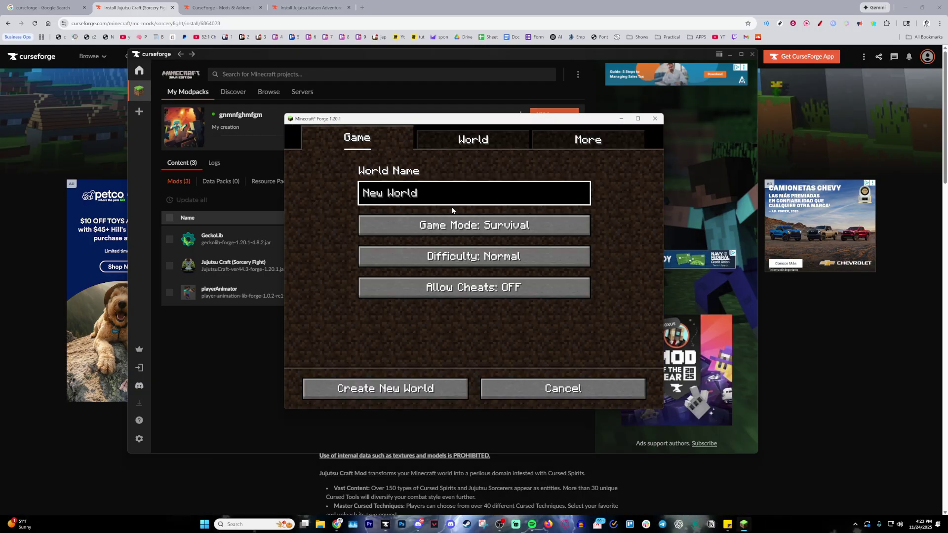
text(sfbdfb)
click(460, 226)
click(459, 226)
click(428, 386)
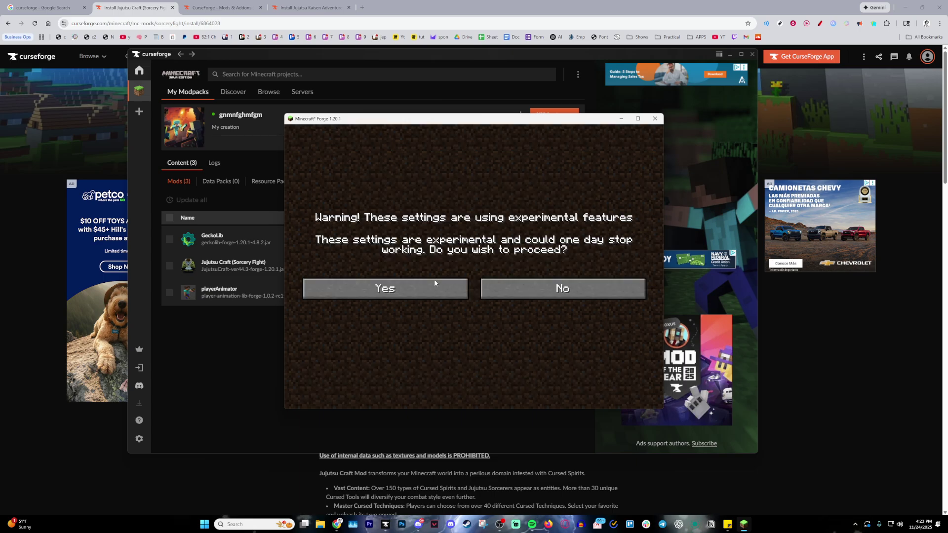
click(434, 285)
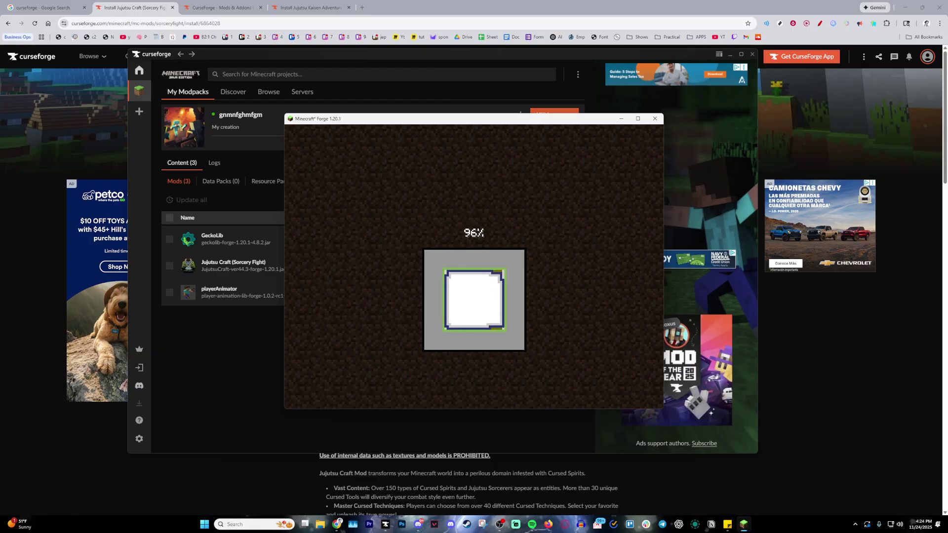
Look around the new world and examine the Weapons (Jujutsu Craft) category on the second page of the creative inventory
click(511, 210)
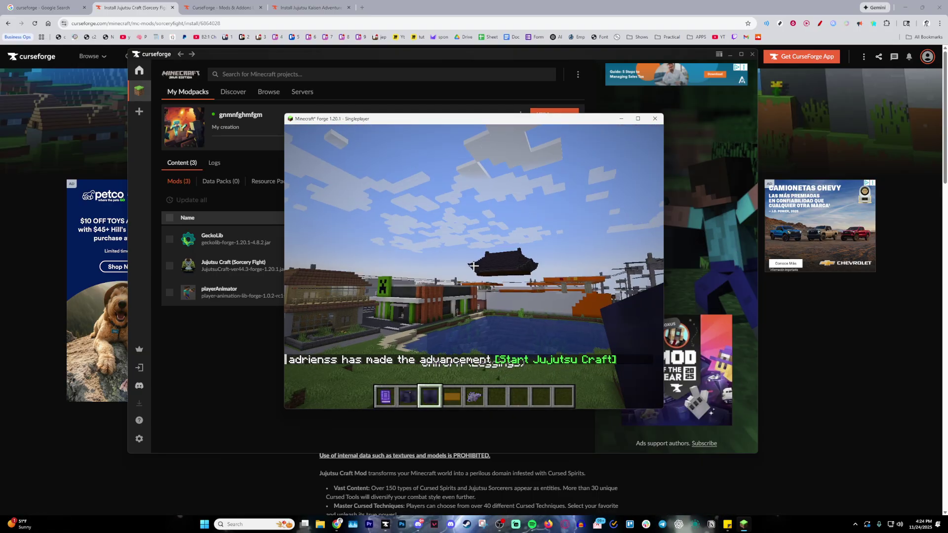
key(4)
key(Escape)
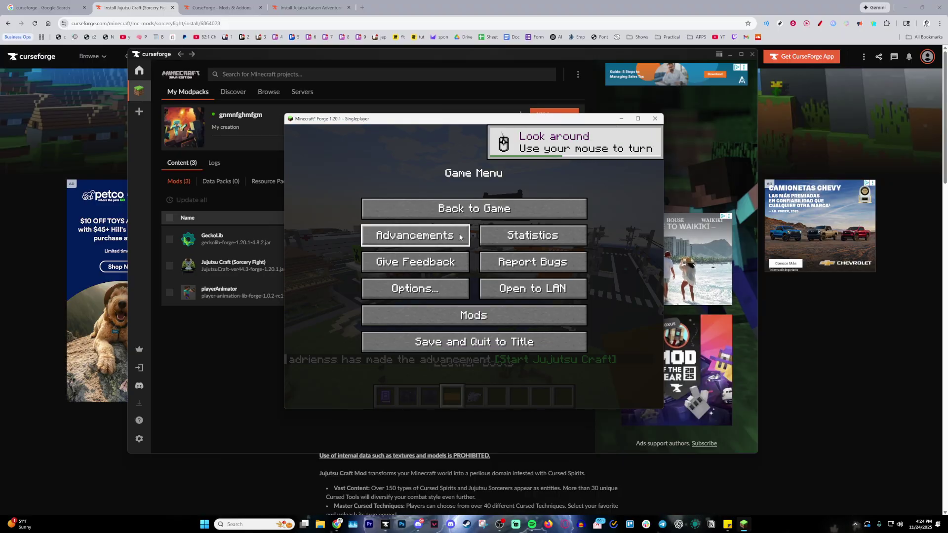
key(Escape)
key(e)
click(570, 145)
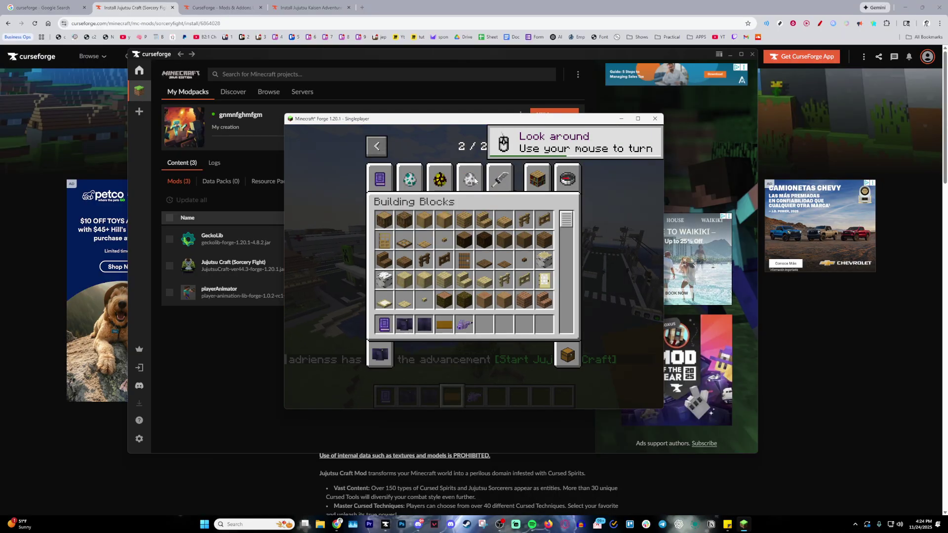
click(497, 187)
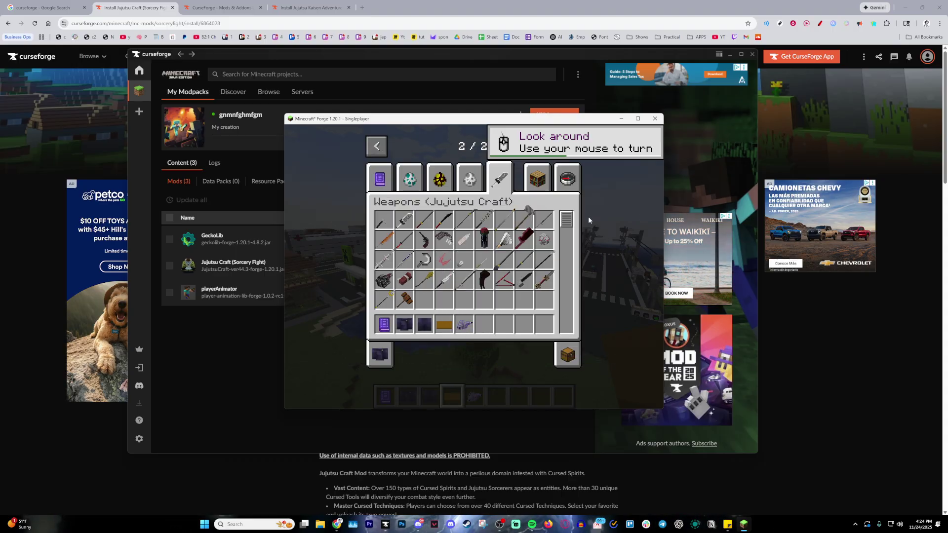
key(e)
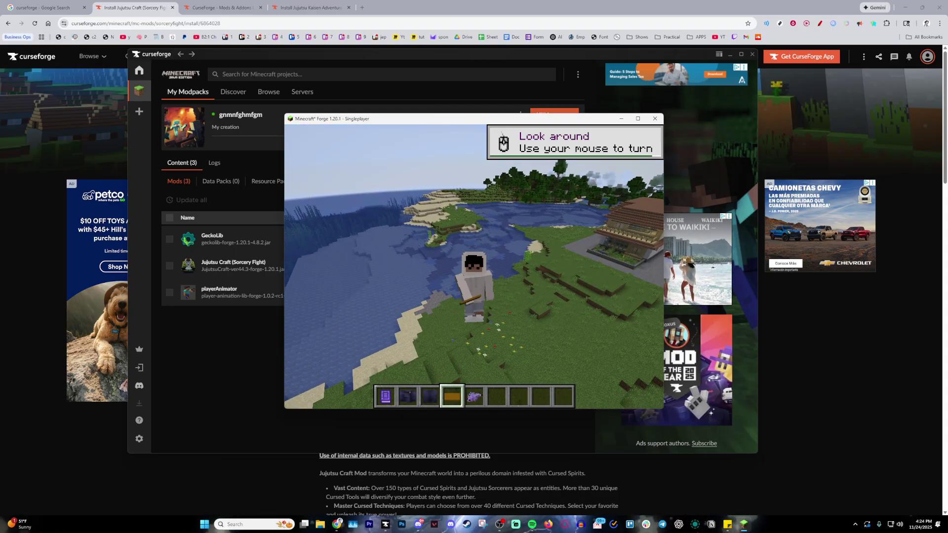